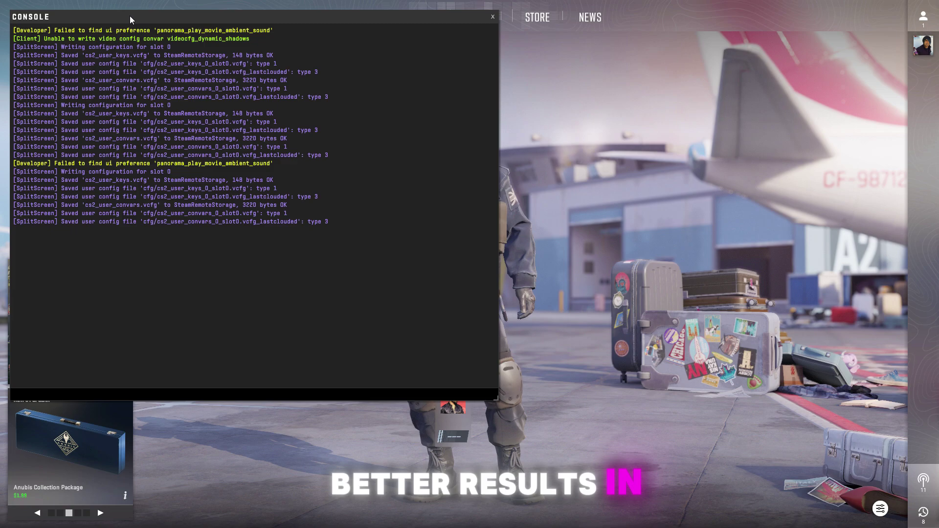
Drag the CS2 console aside and minimize the Steam window.
drag(130, 17, 288, 35)
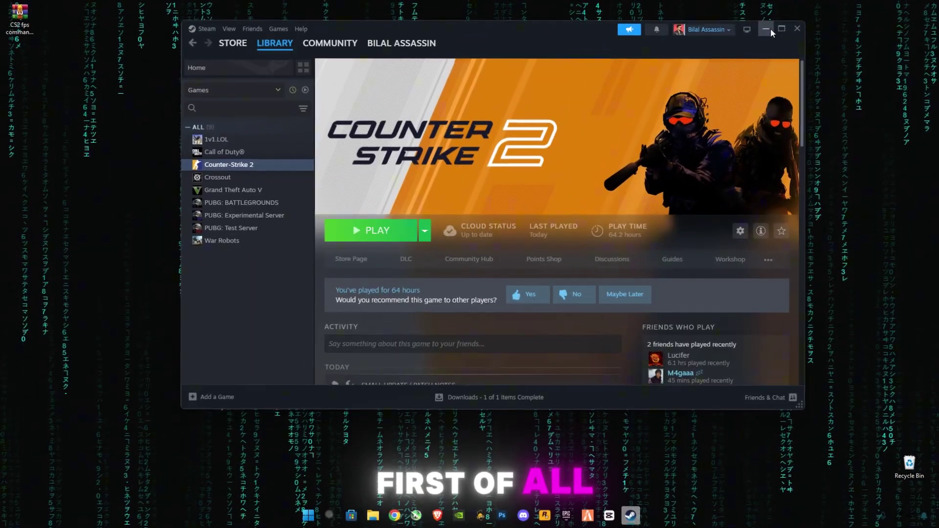
click(768, 28)
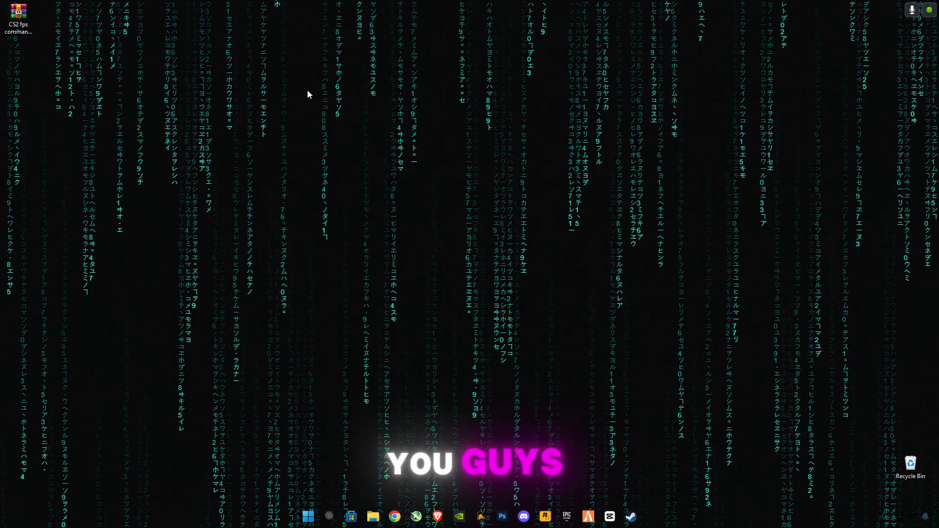
Select the CS2 fps commands pack archive on the desktop.
click(11, 34)
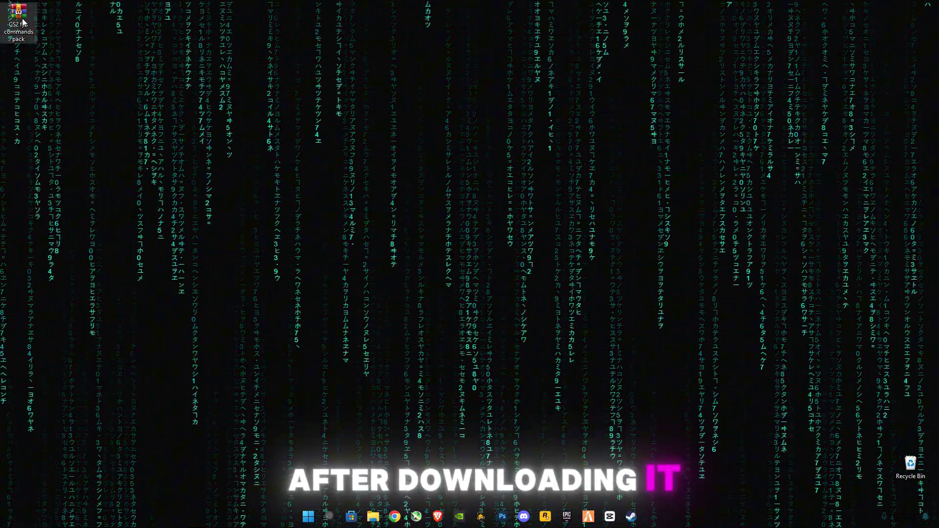
Extract the archive into a 'CS2 fps commands pack' folder.
right_click(20, 20)
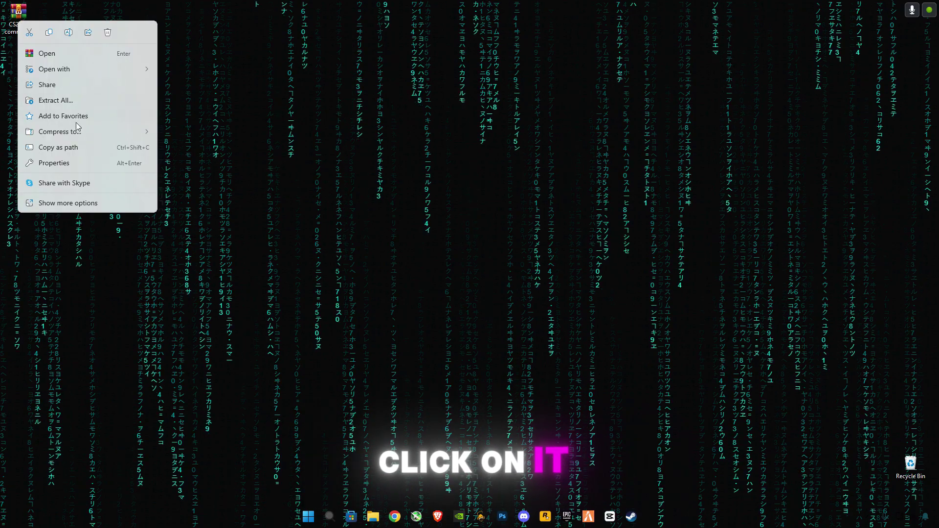
click(68, 204)
click(56, 93)
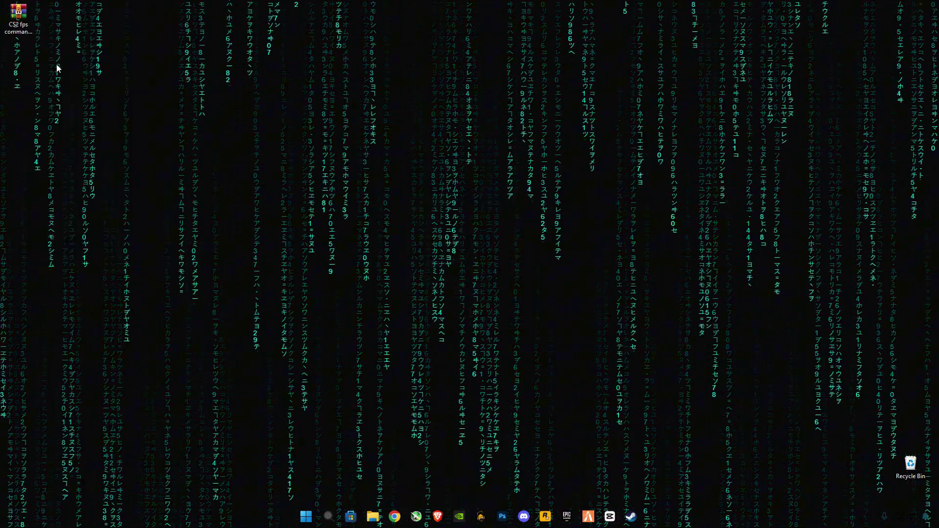
Open the extracted folder and select the cmd commands file.
double_click(31, 54)
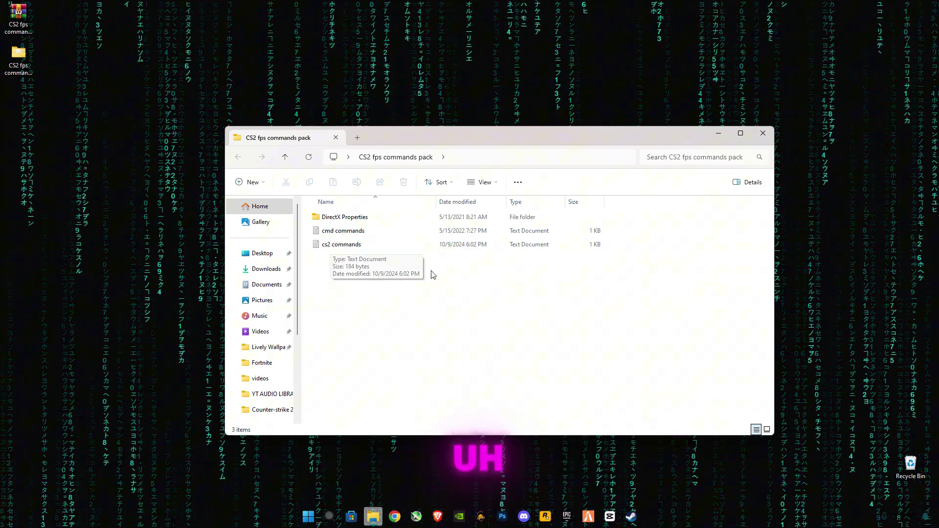
click(328, 250)
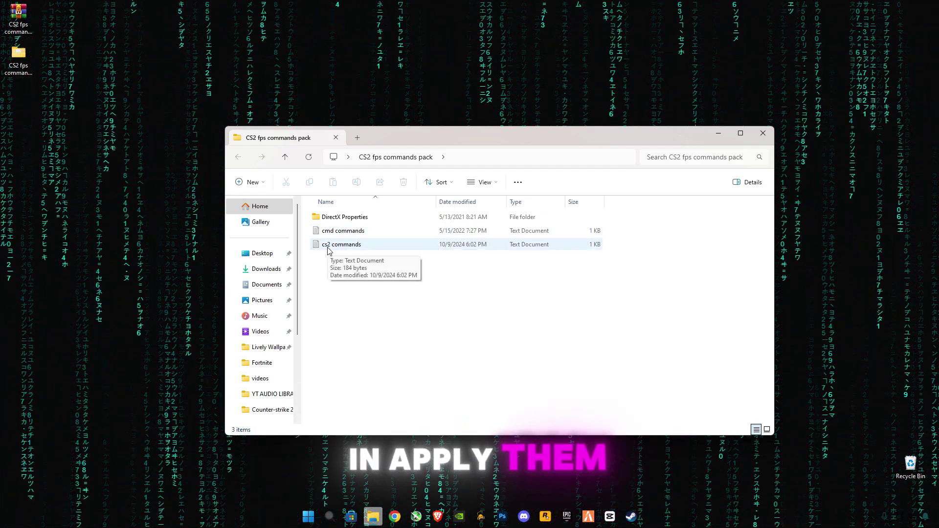
click(351, 234)
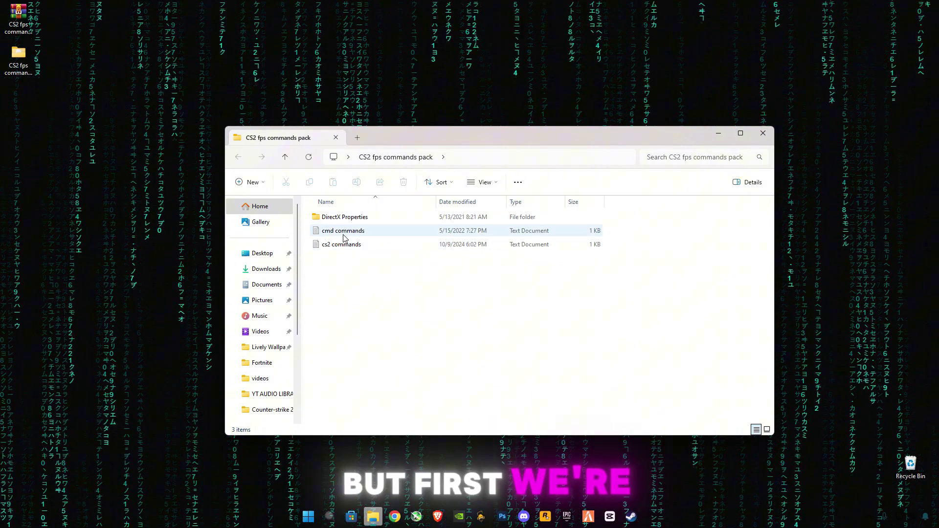
click(347, 232)
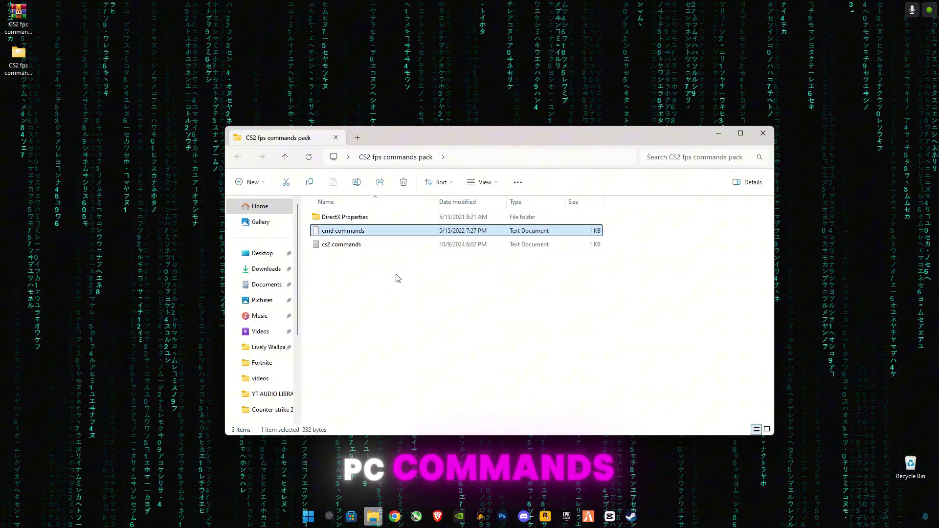
Search for cmd and launch Command Prompt with Run as administrator.
click(330, 517)
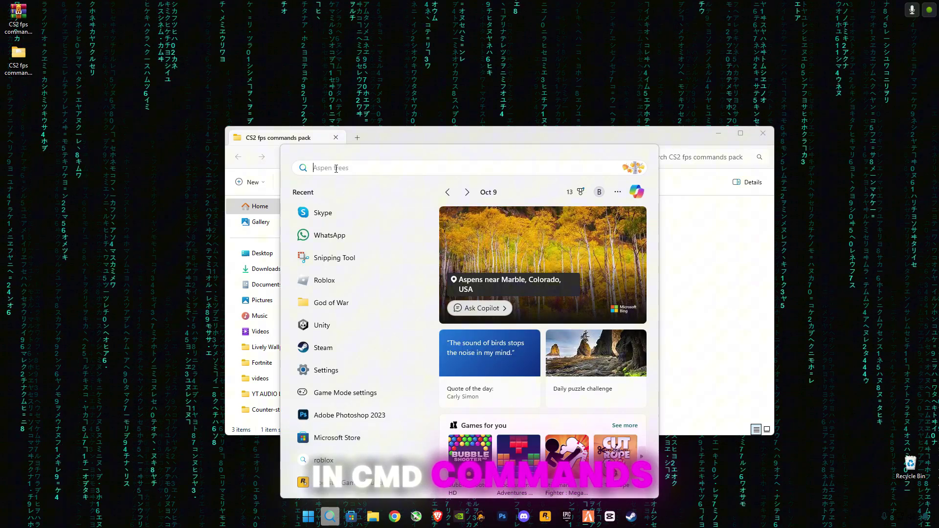
text(cmd)
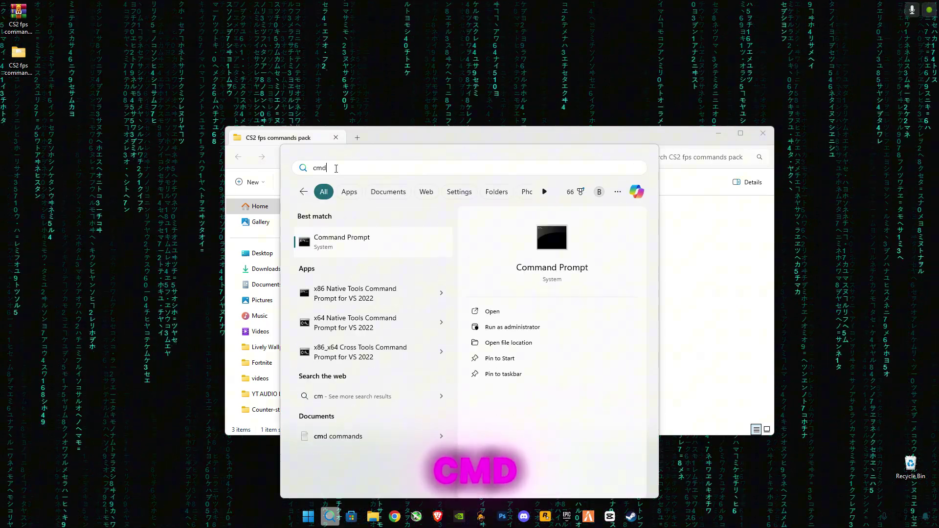
click(348, 245)
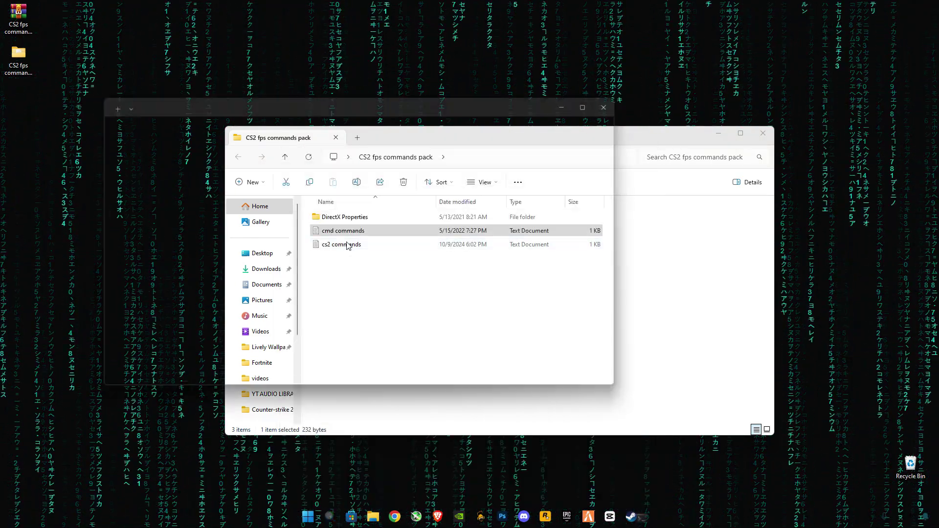
click(622, 100)
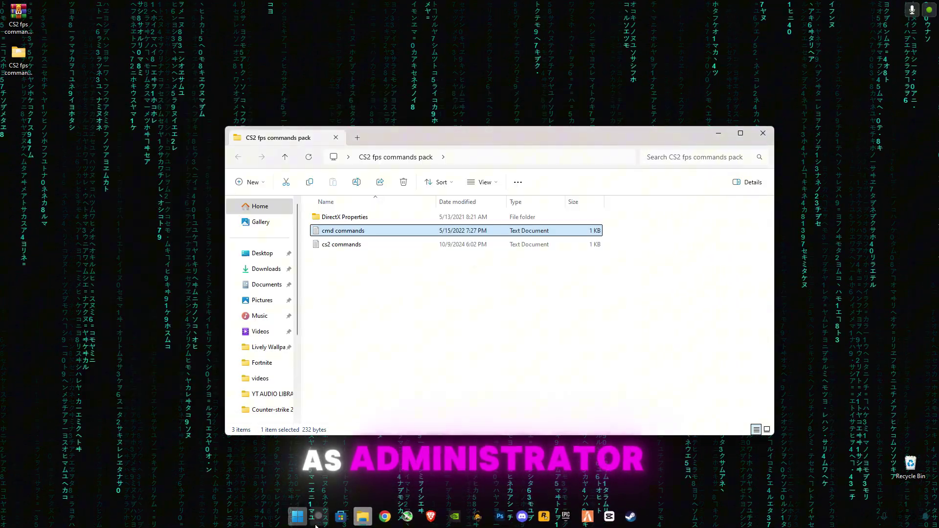
click(331, 517)
right_click(348, 218)
click(386, 226)
Approve the admin request, open cmd commands in Notepad and select the powercfg line.
click(420, 336)
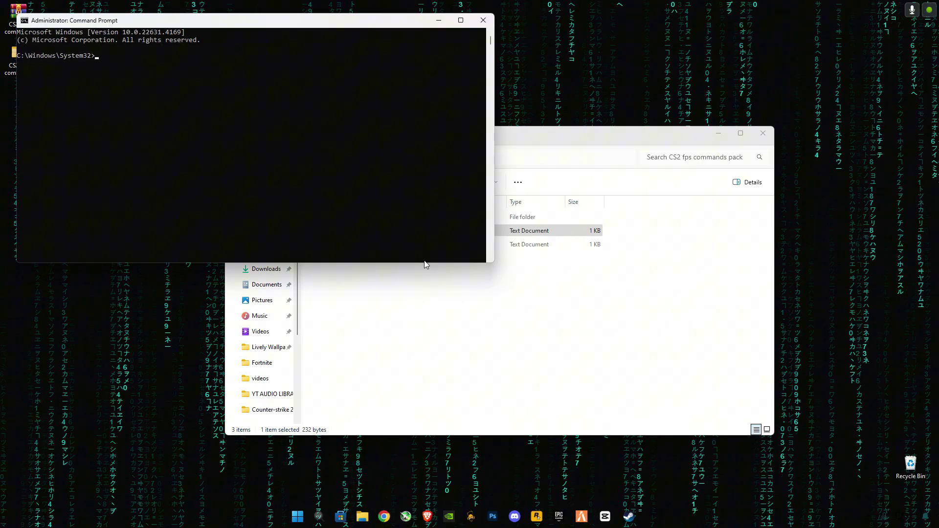
click(426, 265)
double_click(360, 232)
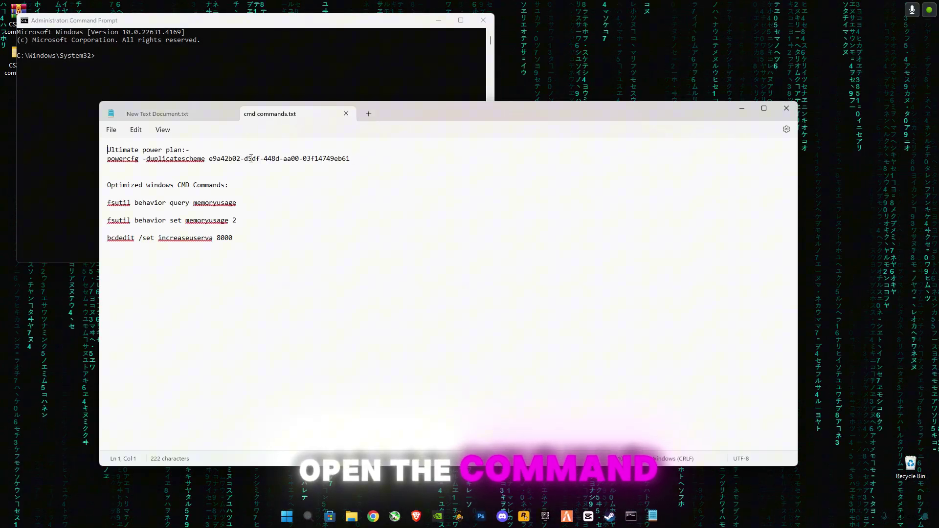
drag(281, 164, 118, 162)
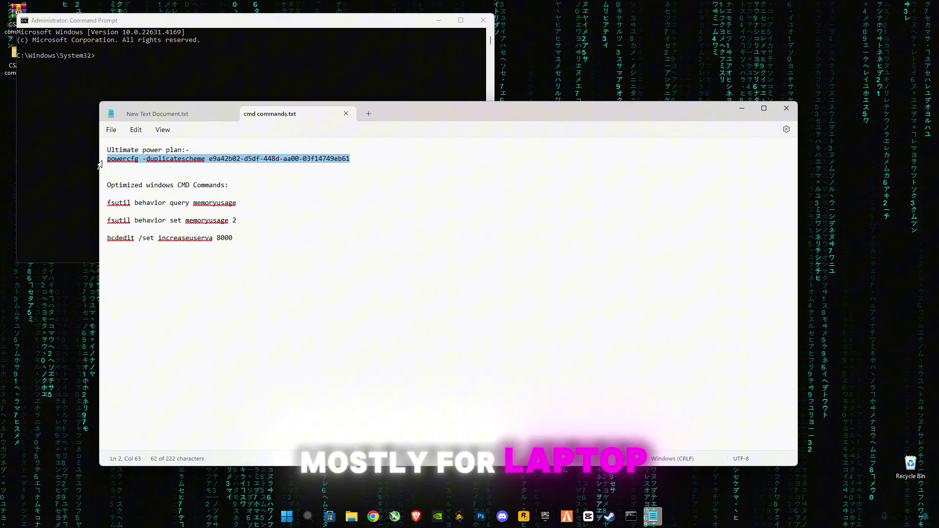
Paste and run powercfg duplicatescheme to create the Ultimate Performance power plan.
click(157, 74)
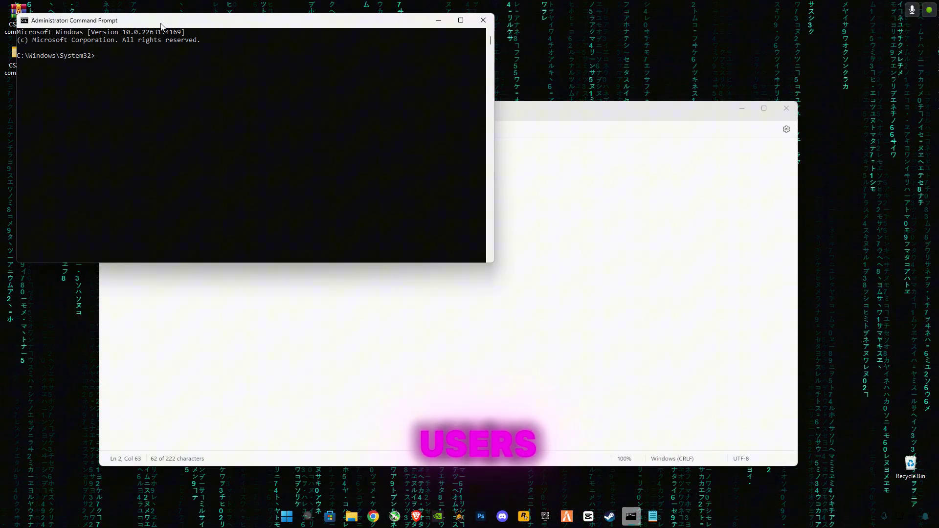
drag(163, 22, 328, 92)
right_click(396, 171)
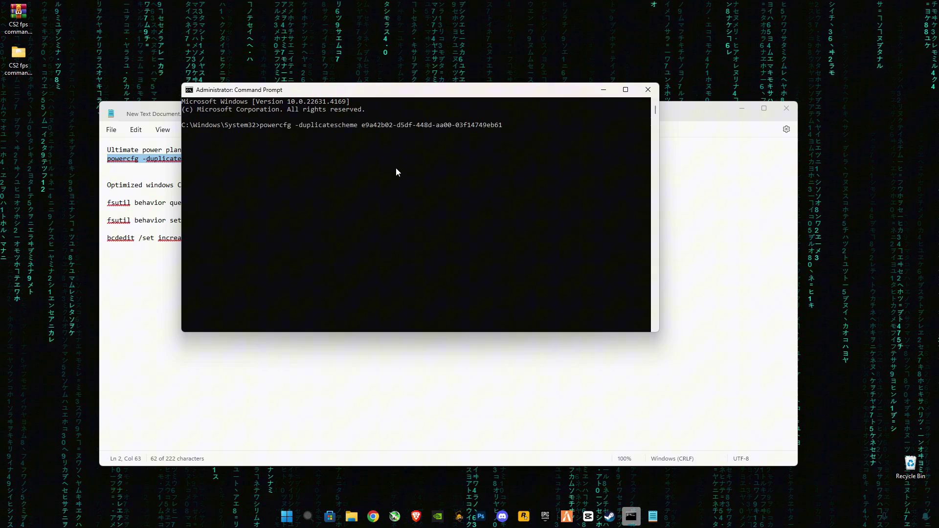
key(Return)
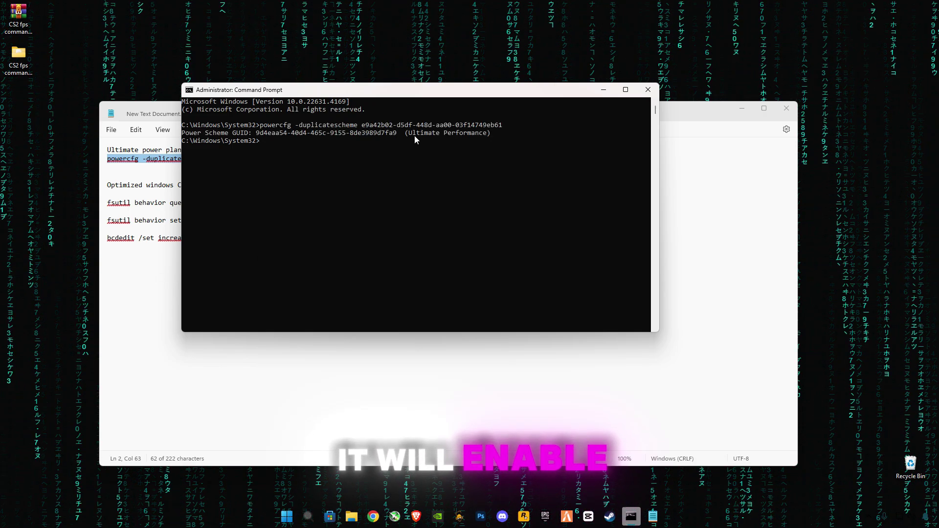
Copy and run the fsutil memoryusage 2 and bcdedit increaseuserva 8000 commands.
key(alt+Tab)
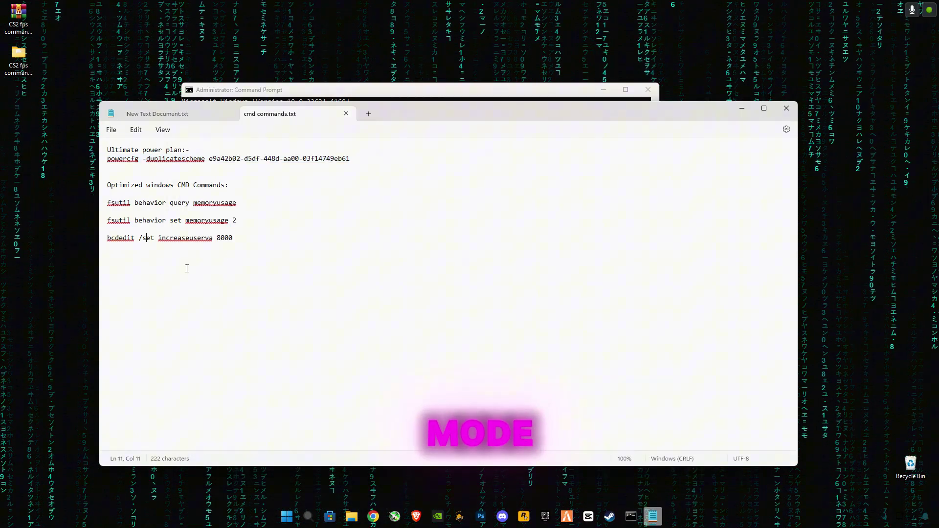
drag(234, 239, 105, 203)
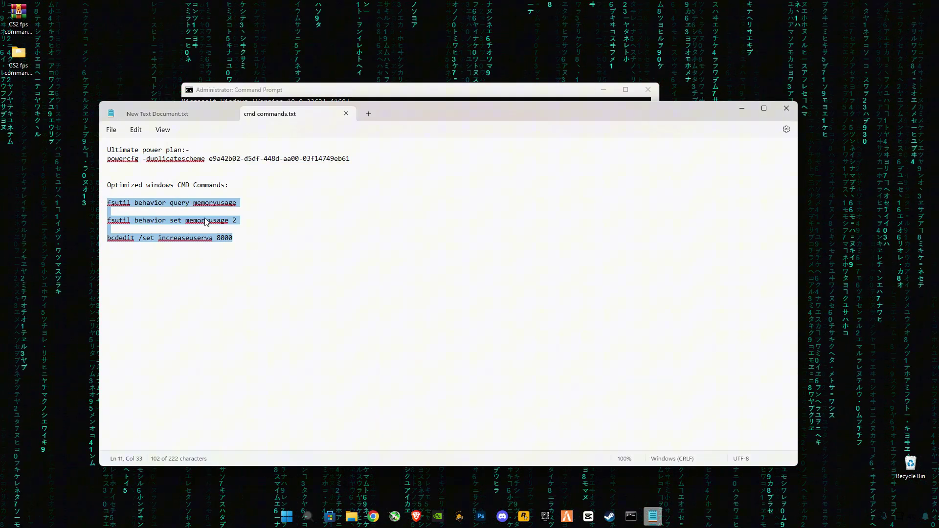
key(ctrl+c)
click(465, 94)
right_click(390, 168)
key(Return)
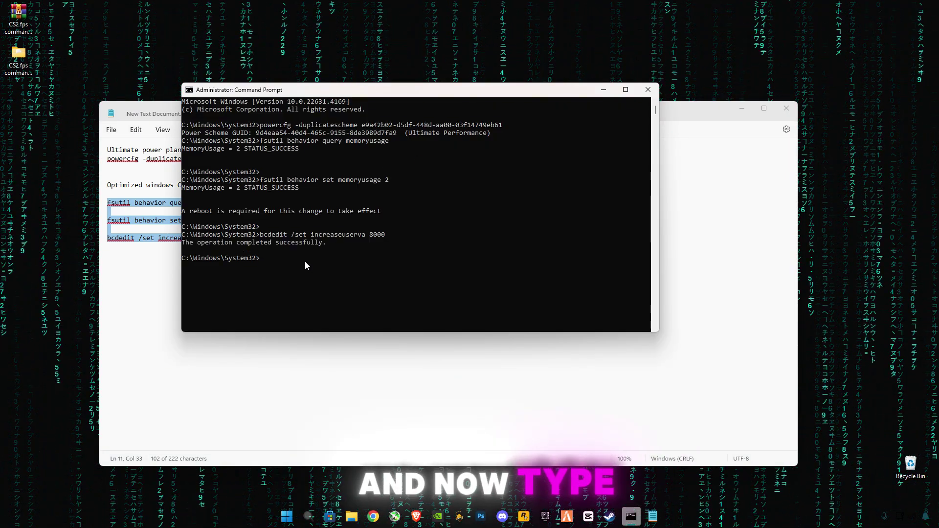
Exit Command Prompt, close Notepad, and launch dxcpl from DirectX Properties as administrator.
text(exit)
key(Return)
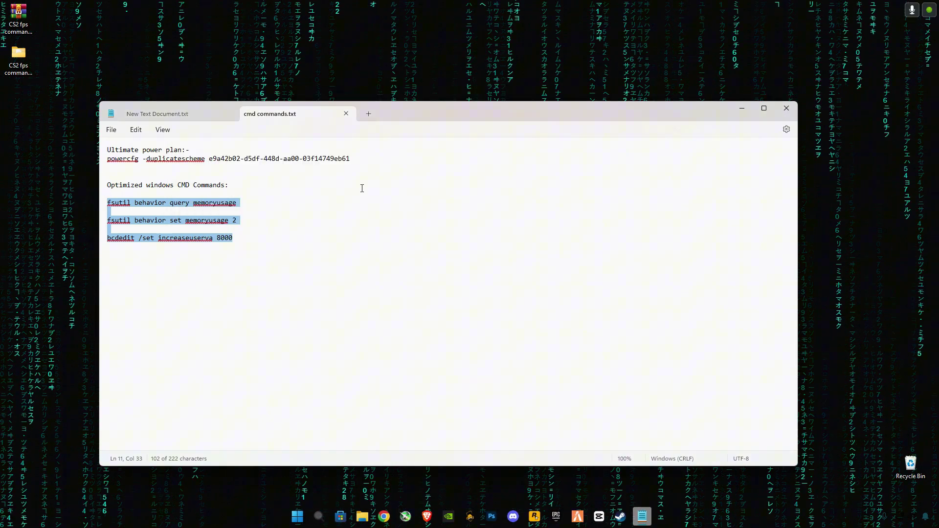
click(785, 109)
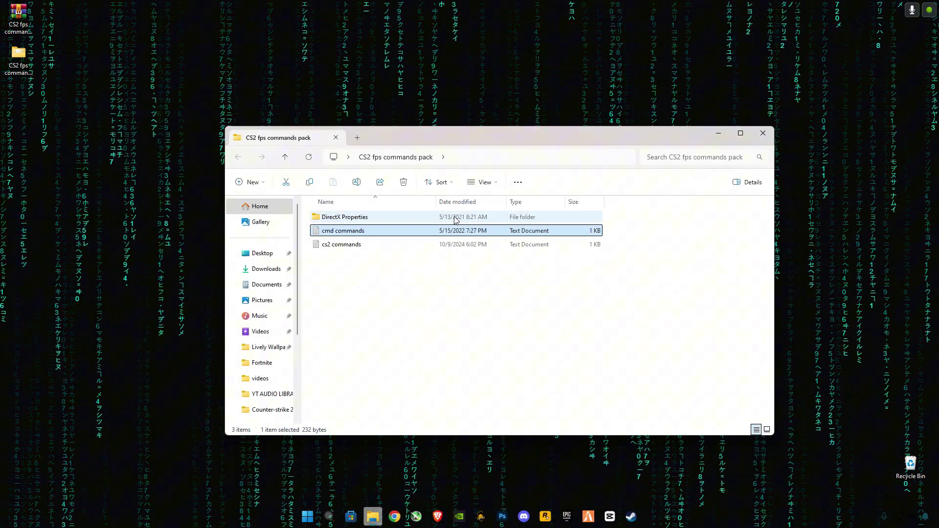
double_click(351, 220)
click(336, 217)
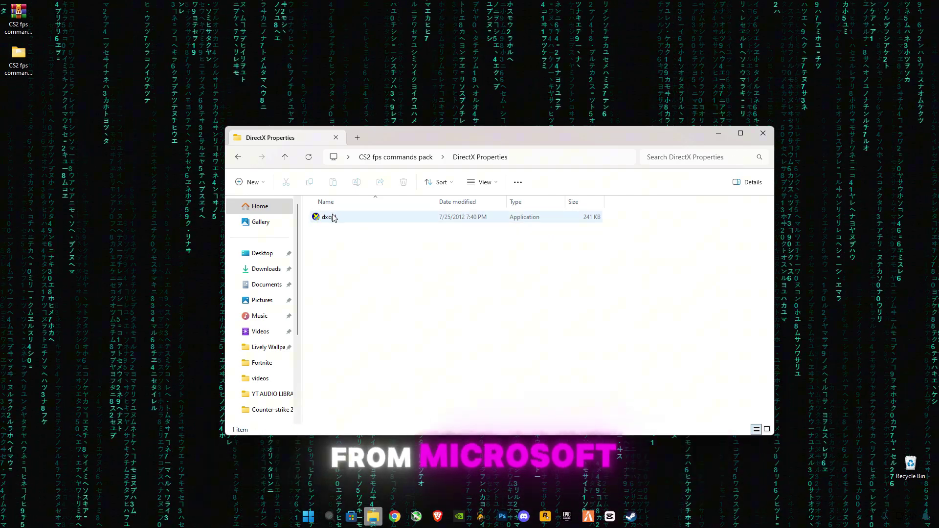
double_click(336, 216)
click(431, 340)
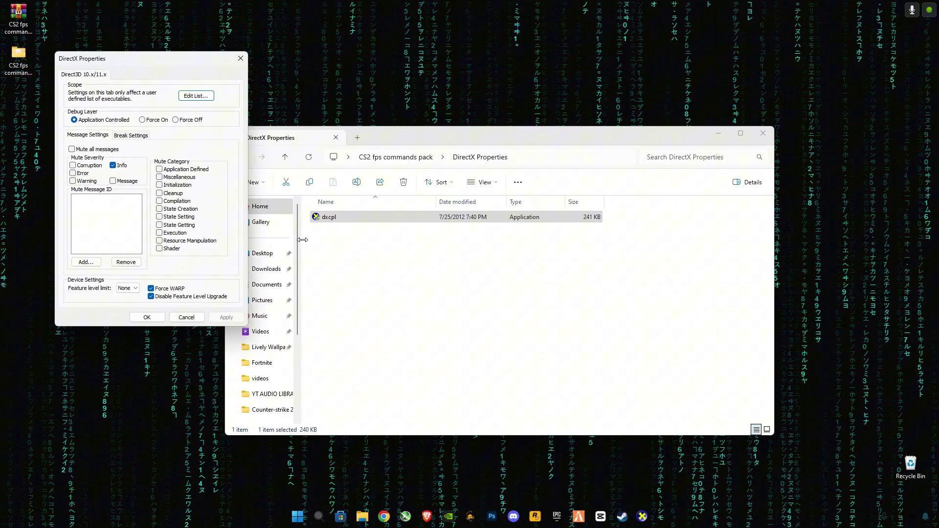
Open the executable list and browse to C:\Program Files (x86).
drag(199, 61, 463, 94)
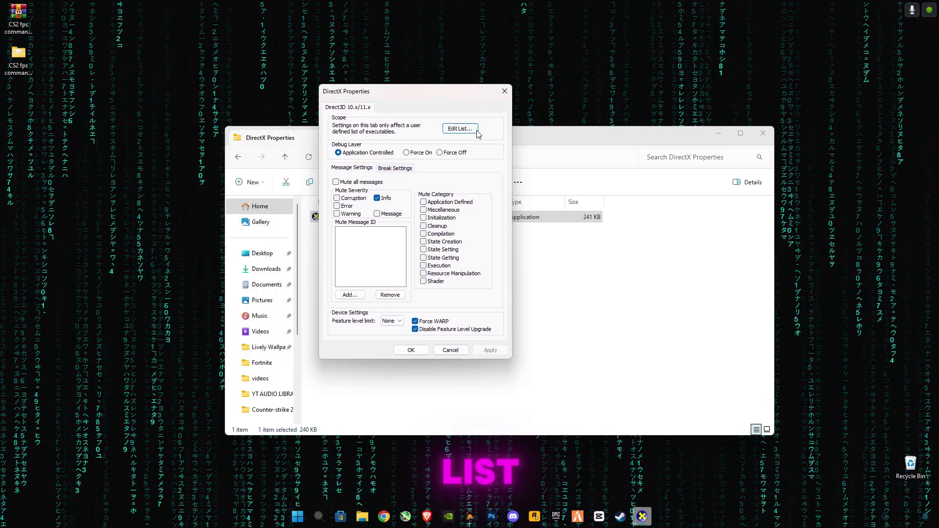
click(467, 129)
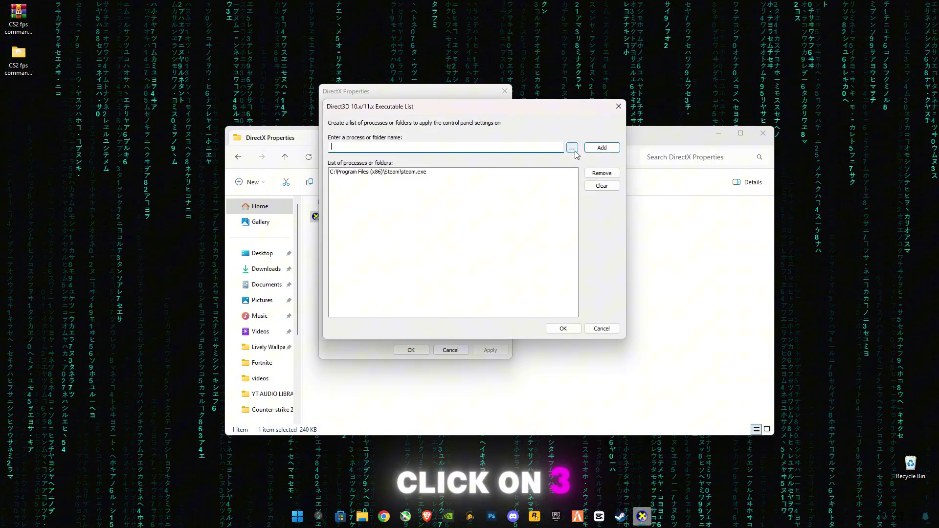
click(572, 148)
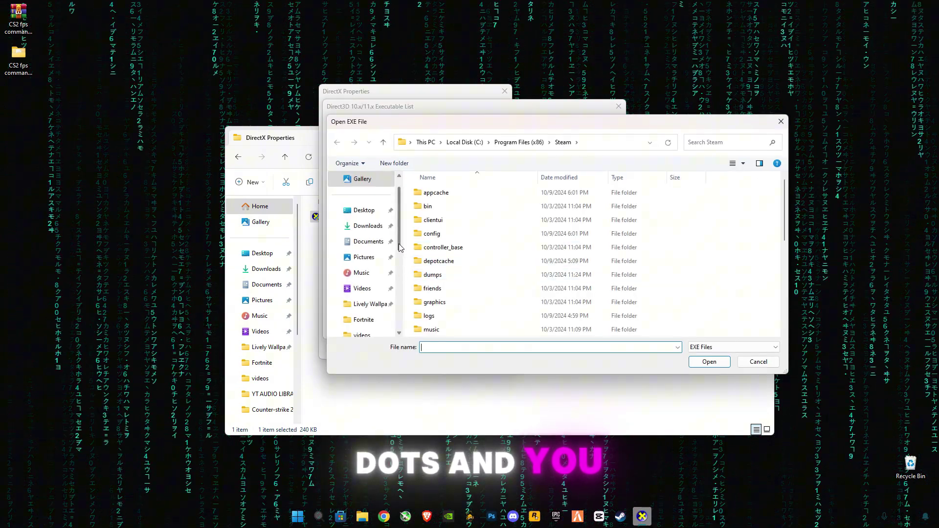
drag(399, 247, 398, 303)
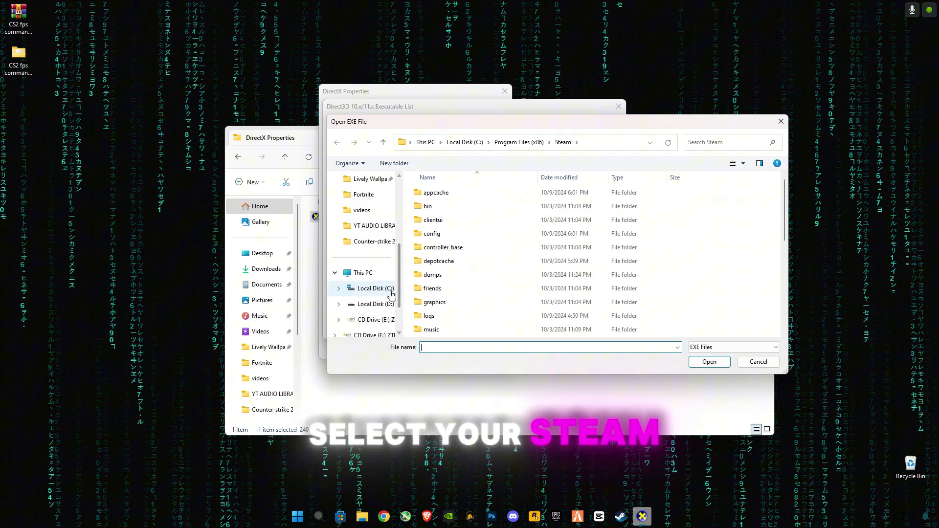
click(390, 289)
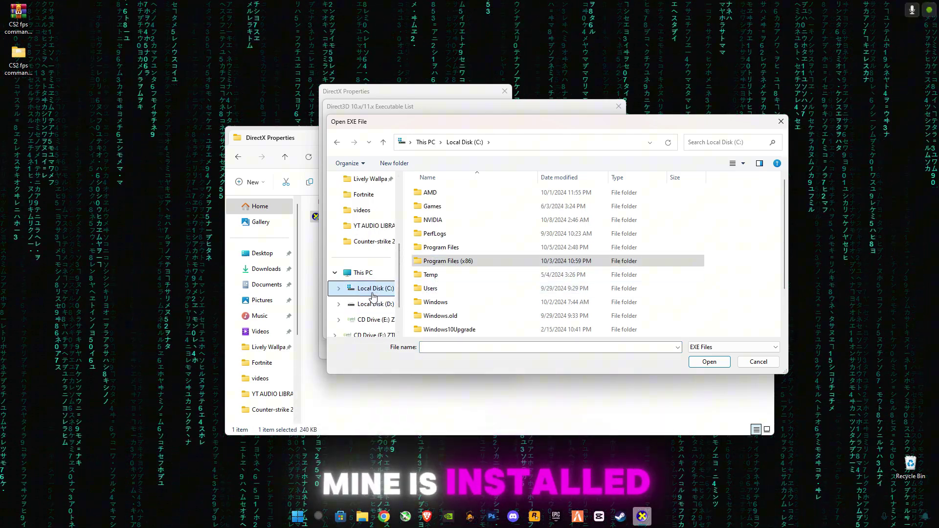
click(437, 263)
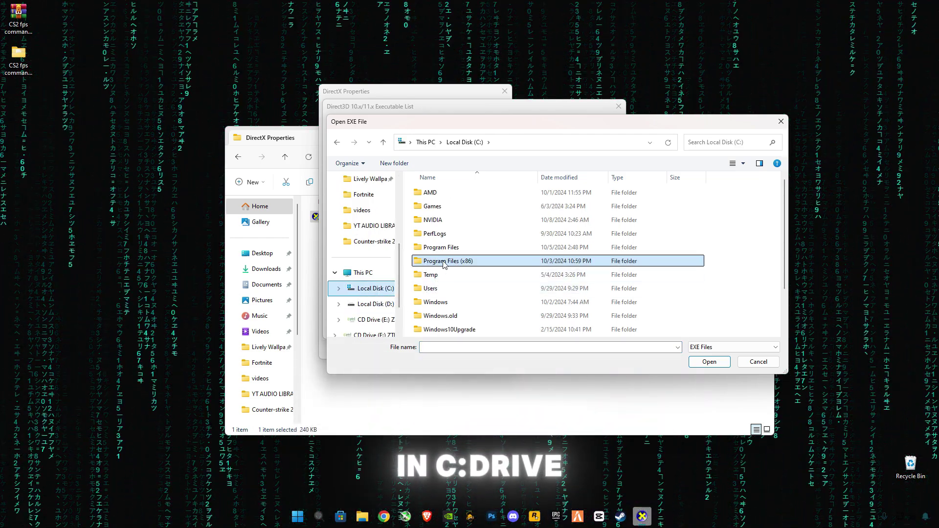
double_click(444, 262)
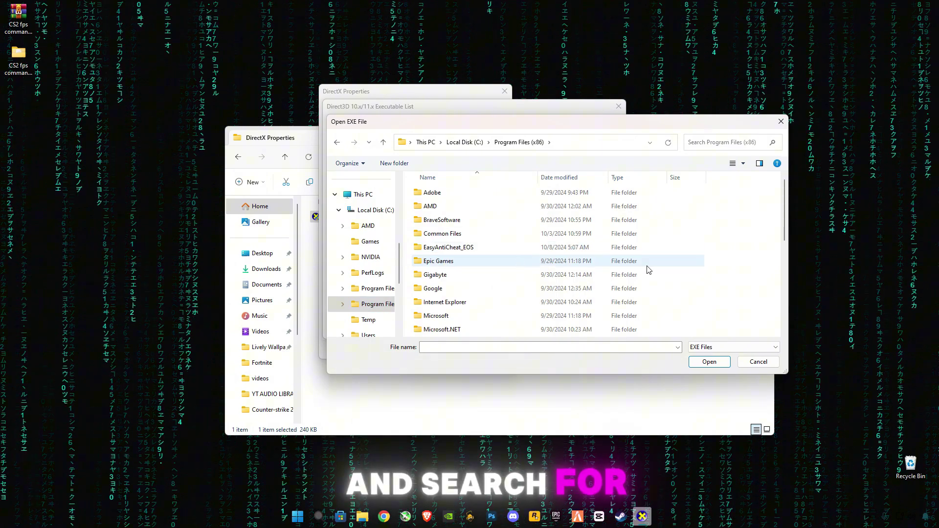
Pick steam.exe from the Steam folder, add it to the list and confirm.
click(491, 274)
text(steam)
double_click(457, 248)
scroll(449, 223, down, 5)
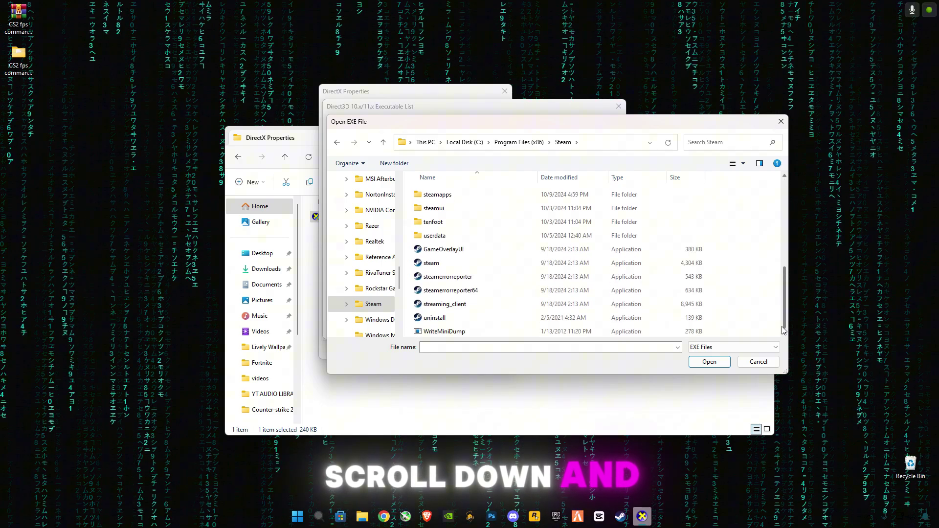
click(431, 263)
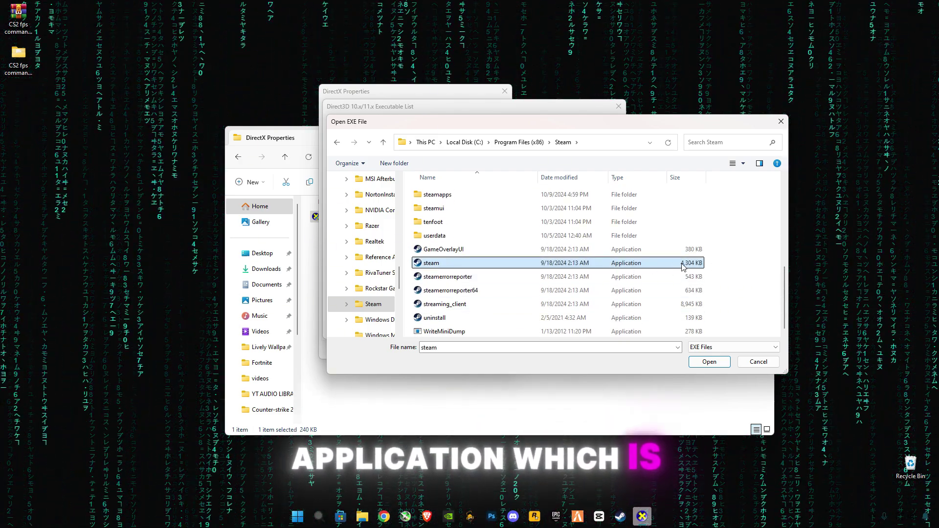
click(707, 362)
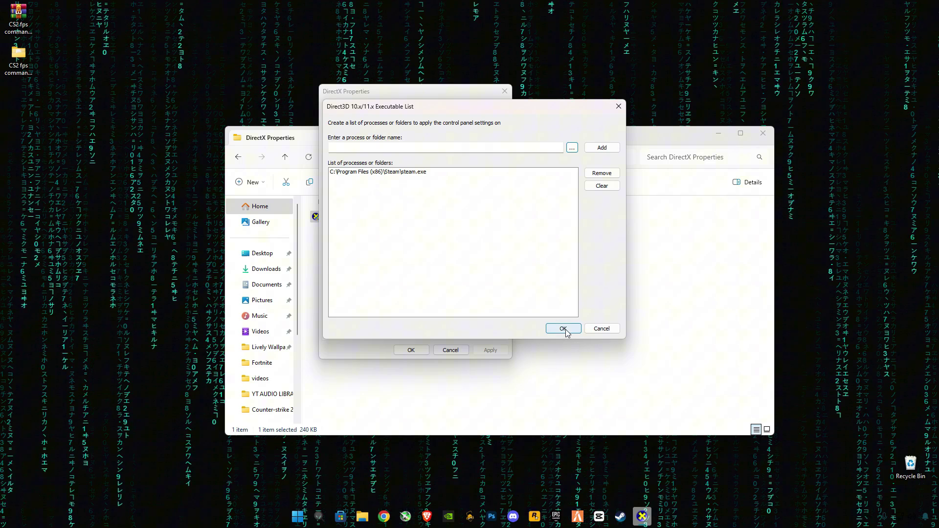
click(596, 143)
click(563, 328)
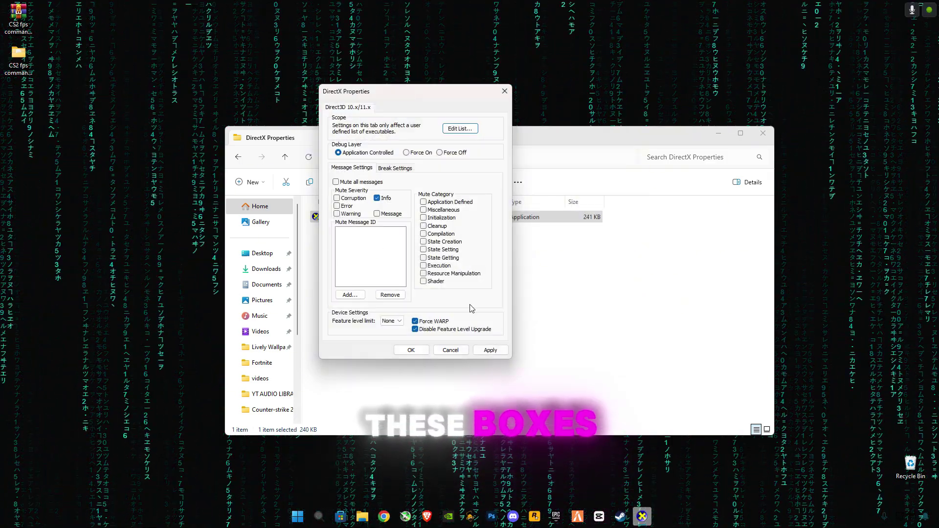
Apply the DirectX settings and open cs2 commands.txt from the pack folder.
click(491, 350)
click(411, 350)
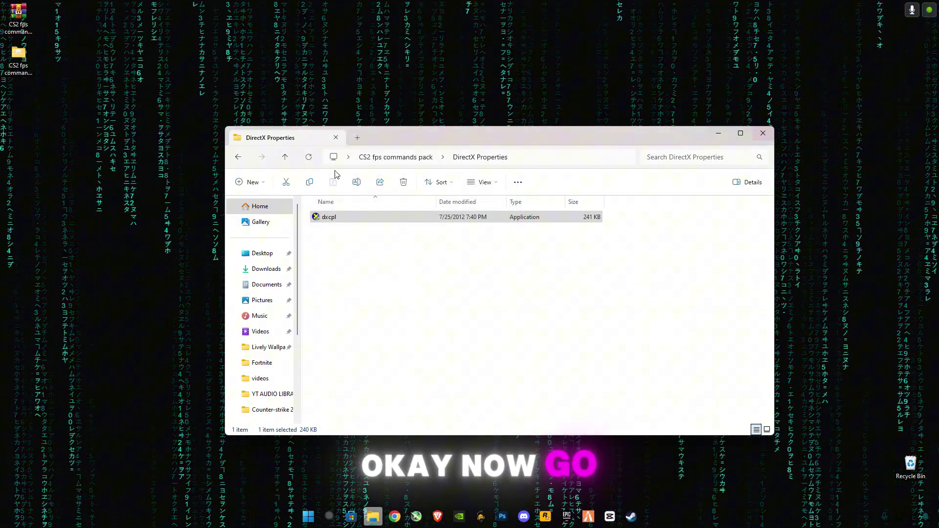
click(239, 157)
double_click(346, 245)
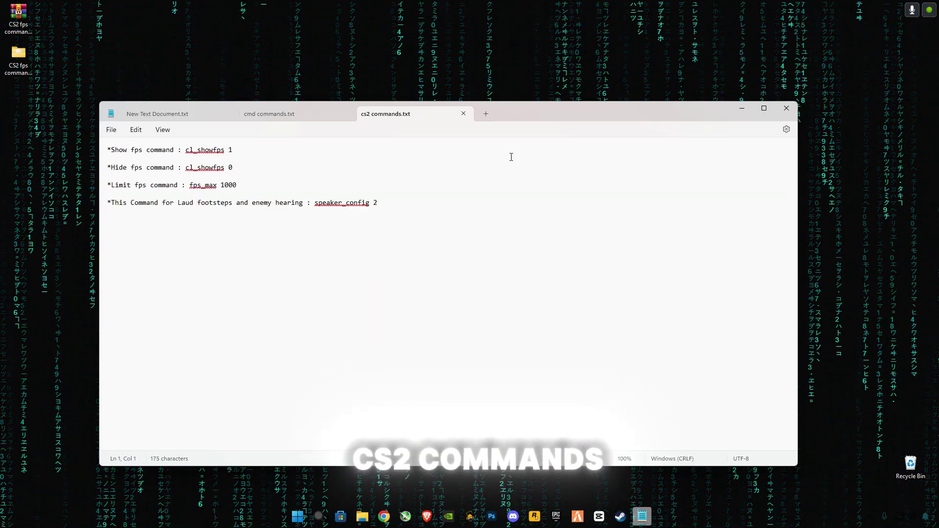
Minimize Notepad and launch Counter-Strike 2 from Steam.
click(741, 112)
click(619, 520)
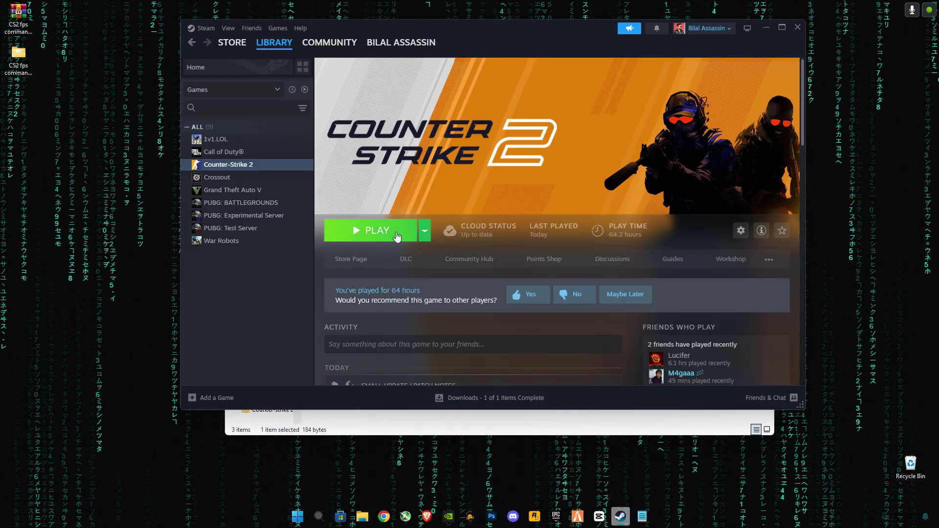
click(375, 232)
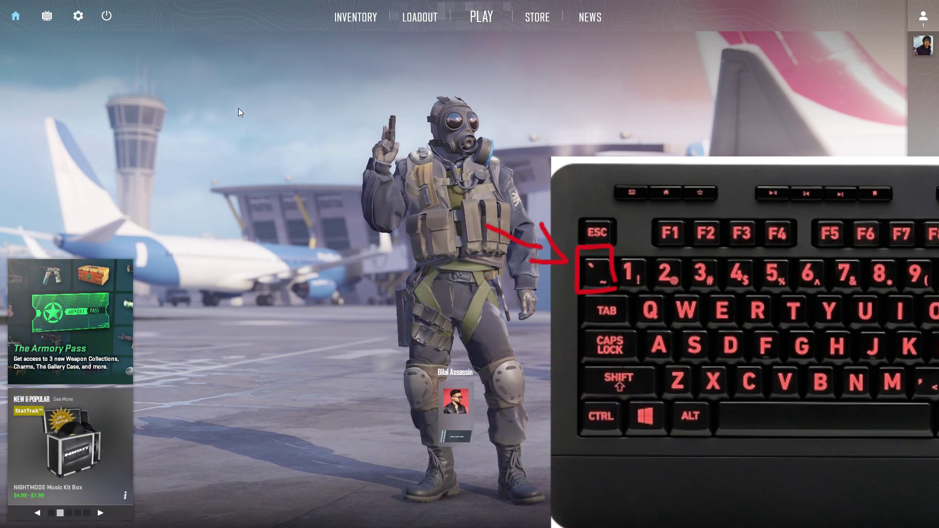
Set Enable Developer Console to YES under Settings > Game and go back Home.
key(grave)
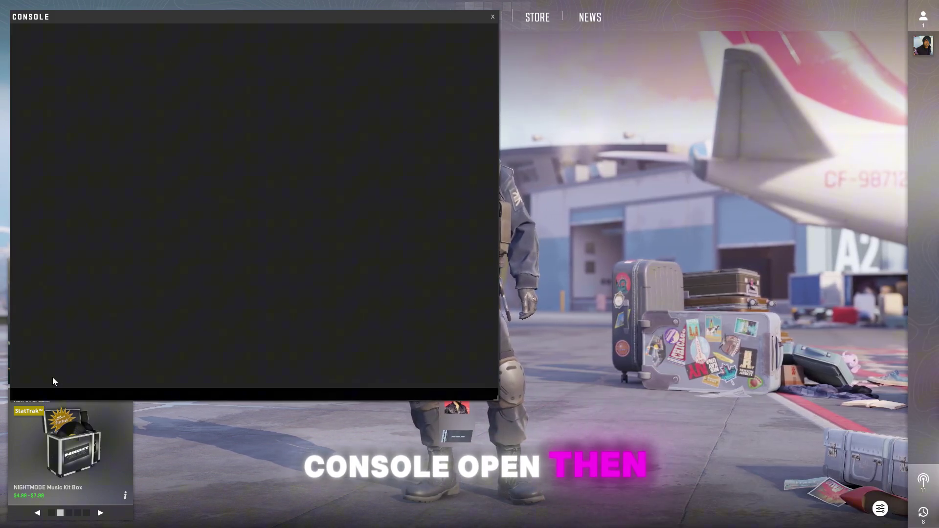
click(492, 16)
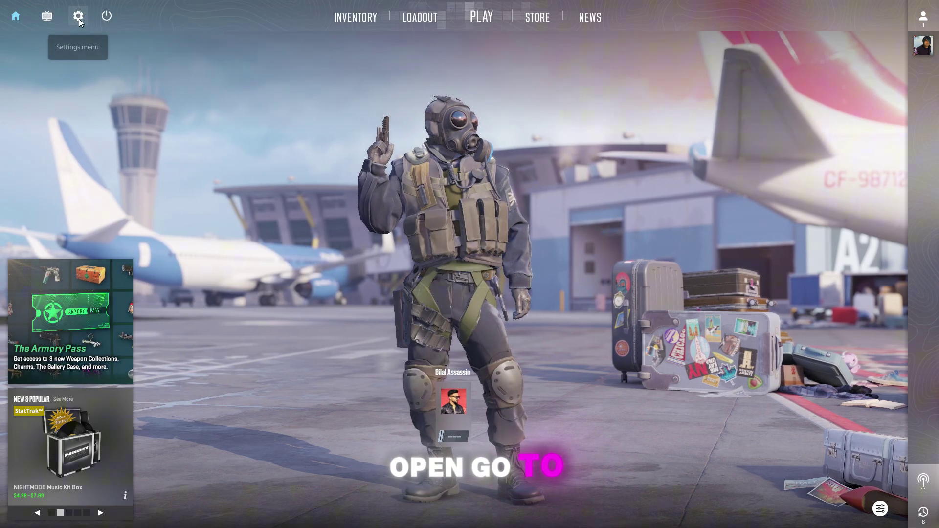
click(79, 17)
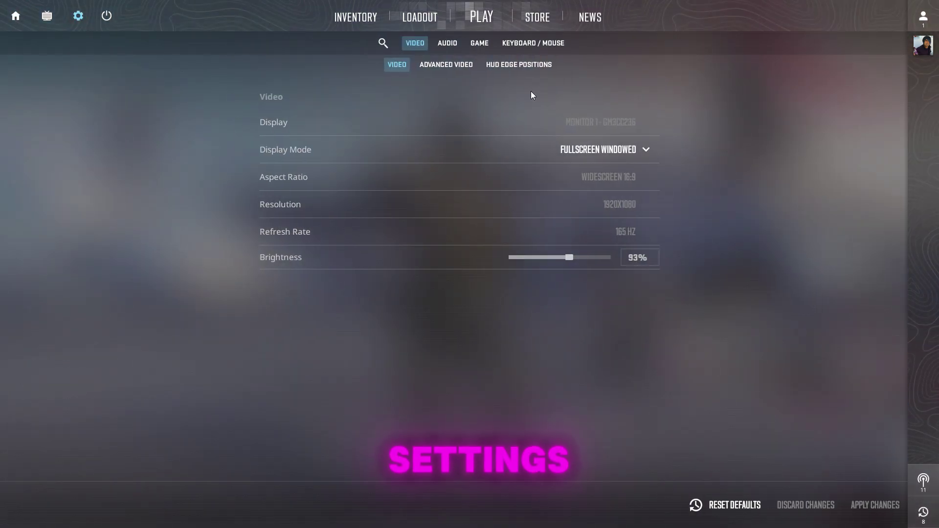
click(480, 43)
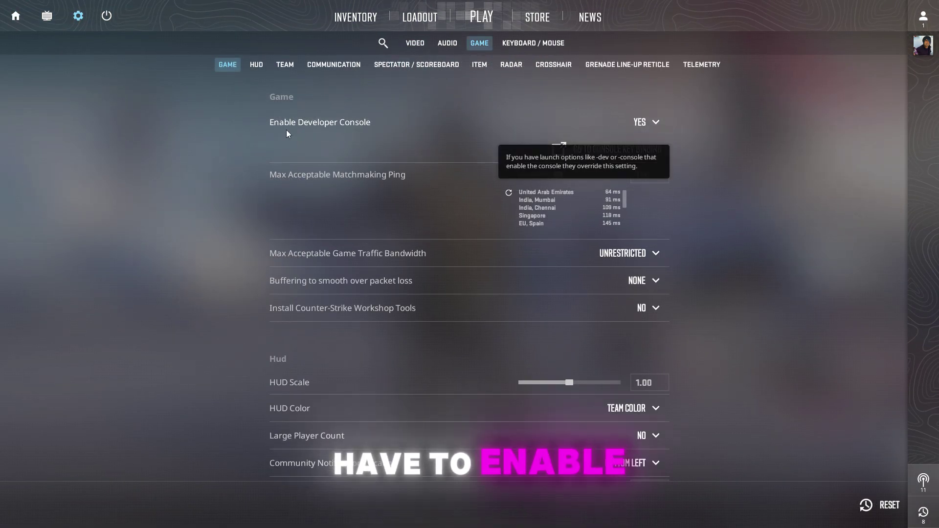
click(646, 123)
click(642, 146)
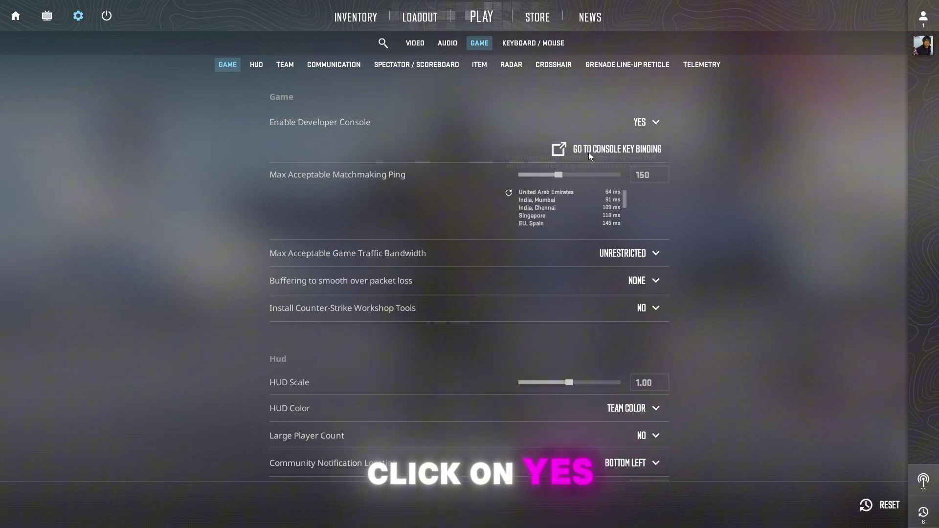
click(16, 16)
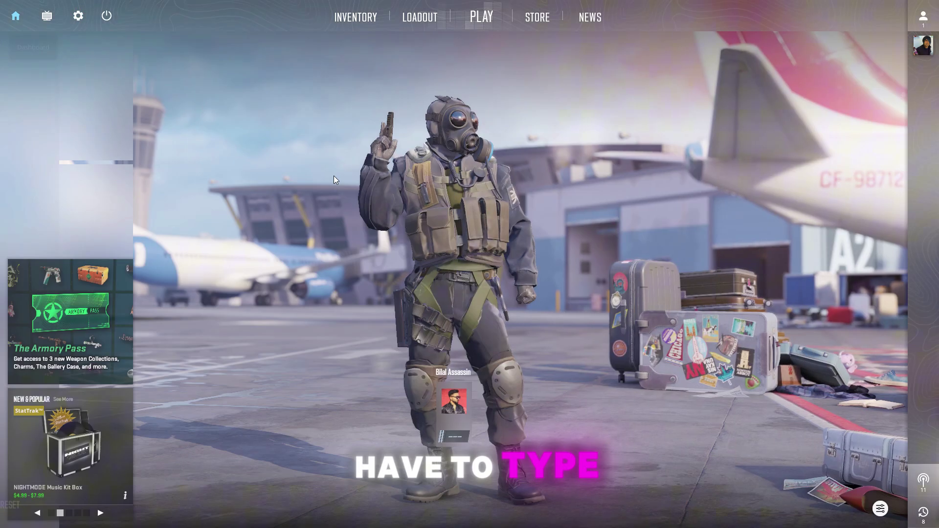
Open the developer console and bring the Notepad commands list alongside it.
key(grave)
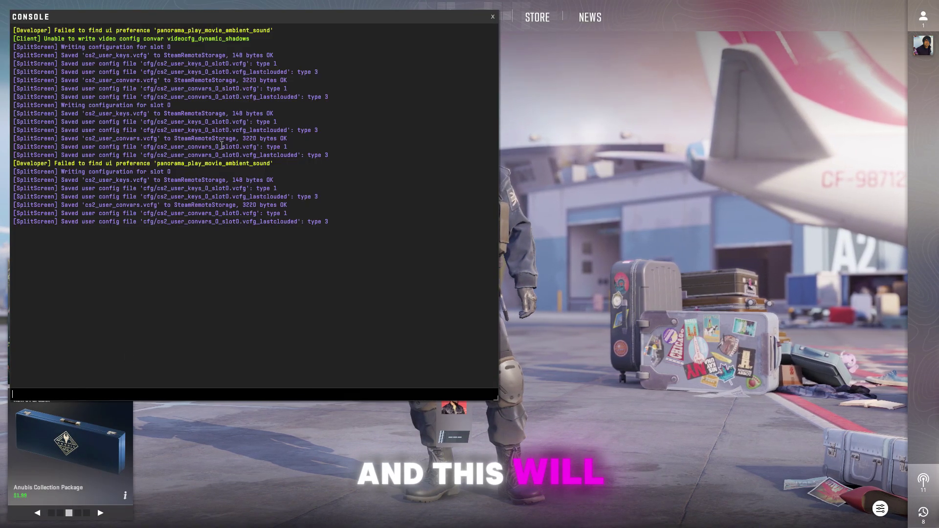
drag(153, 16, 303, 34)
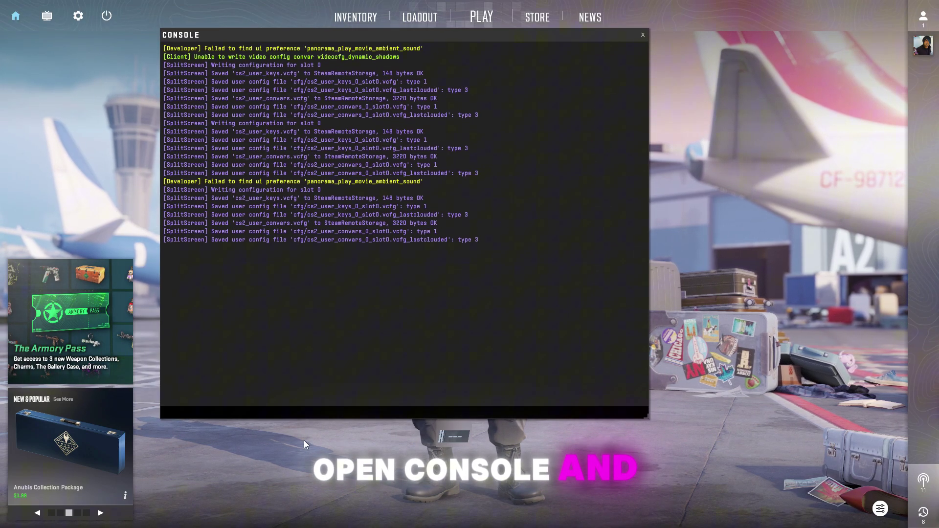
key(alt+Tab)
key(alt+Tab)
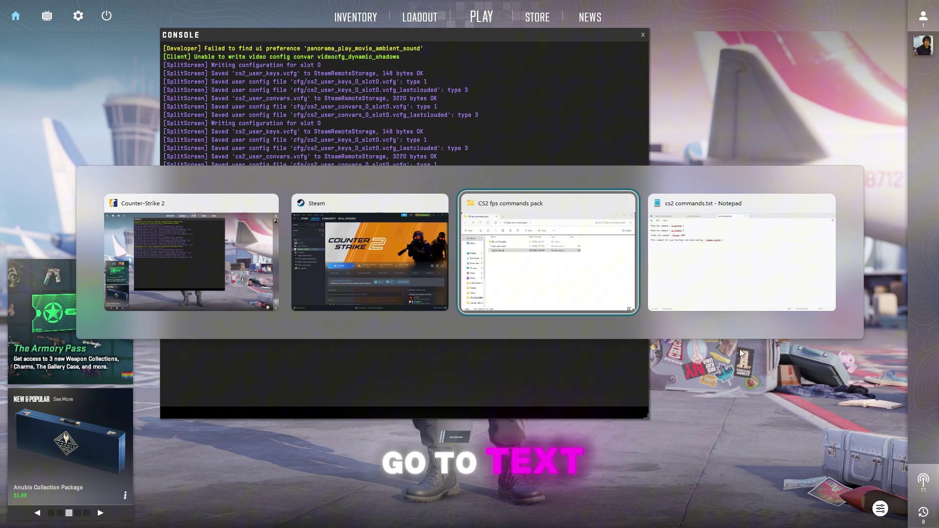
key(alt+Tab)
drag(507, 121, 824, 166)
Copy cl_showfps 1 from the notes and run it in the console.
drag(545, 194, 502, 195)
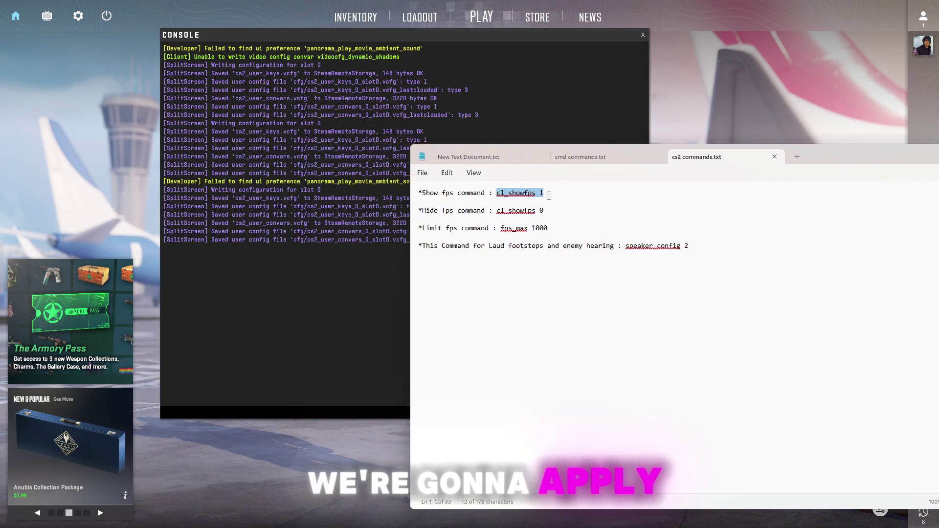
click(334, 412)
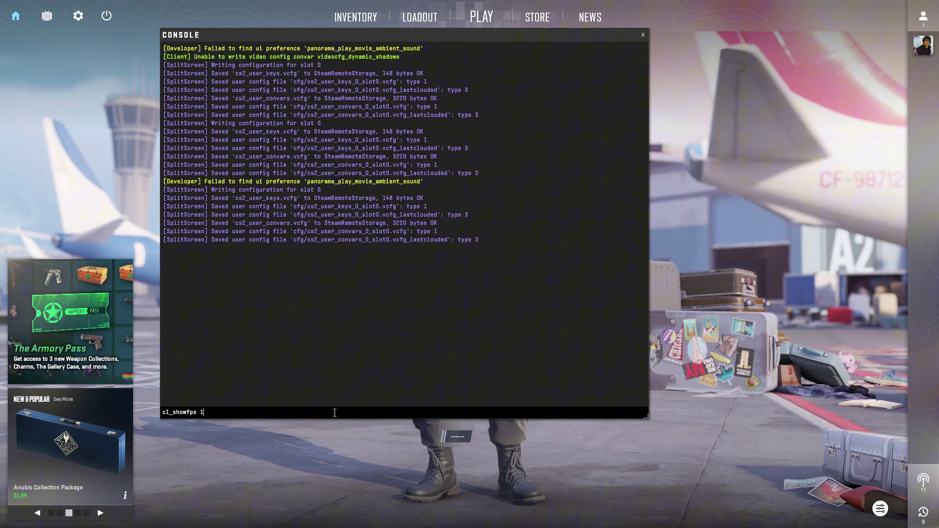
key(Return)
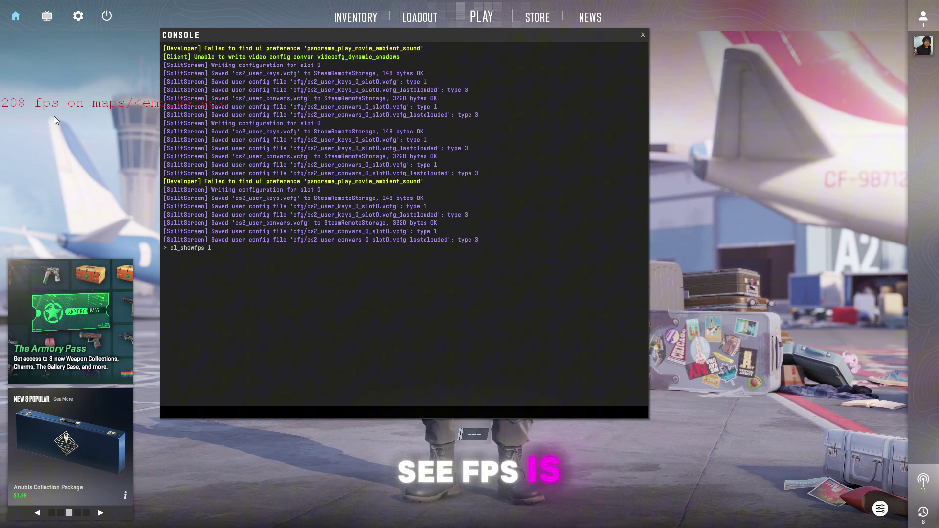
Copy fps_max 1000 from the Notepad list and run it in the CS2 console.
key(alt+Tab)
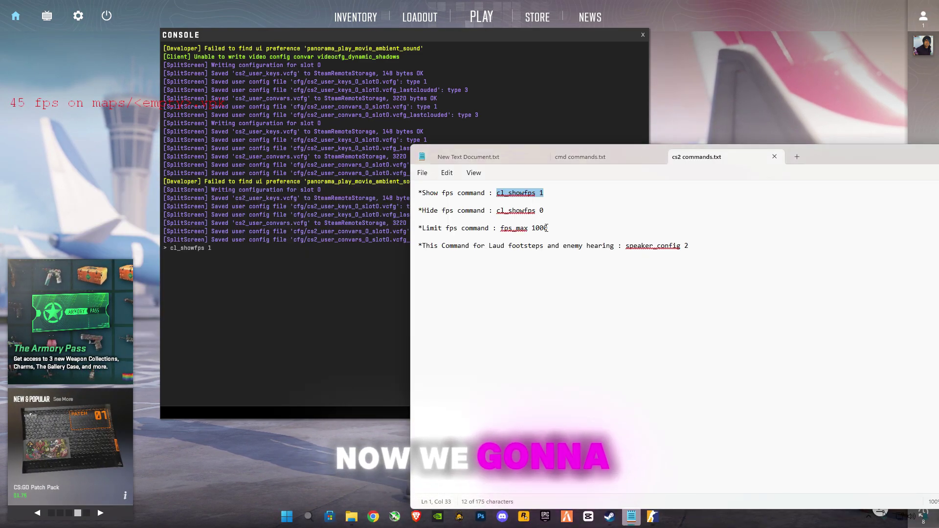
drag(549, 230, 504, 232)
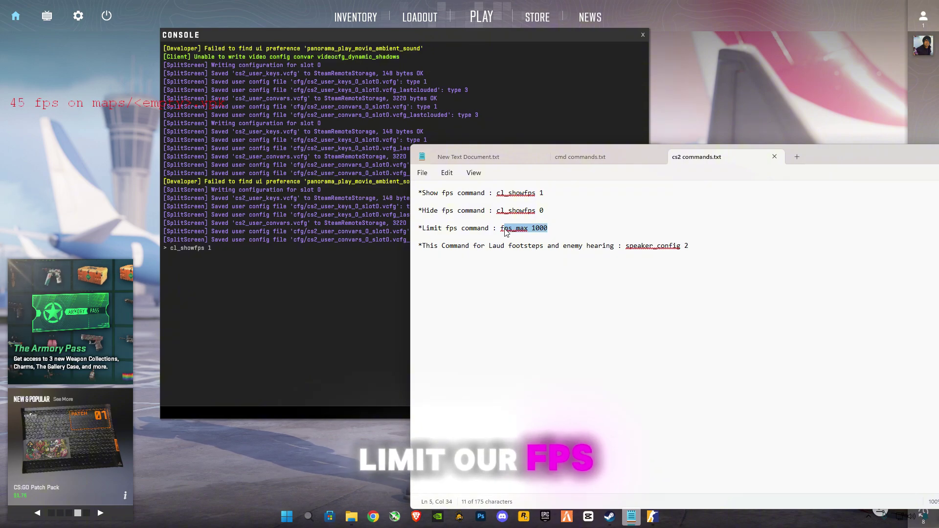
click(276, 413)
text(fps_max 1000)
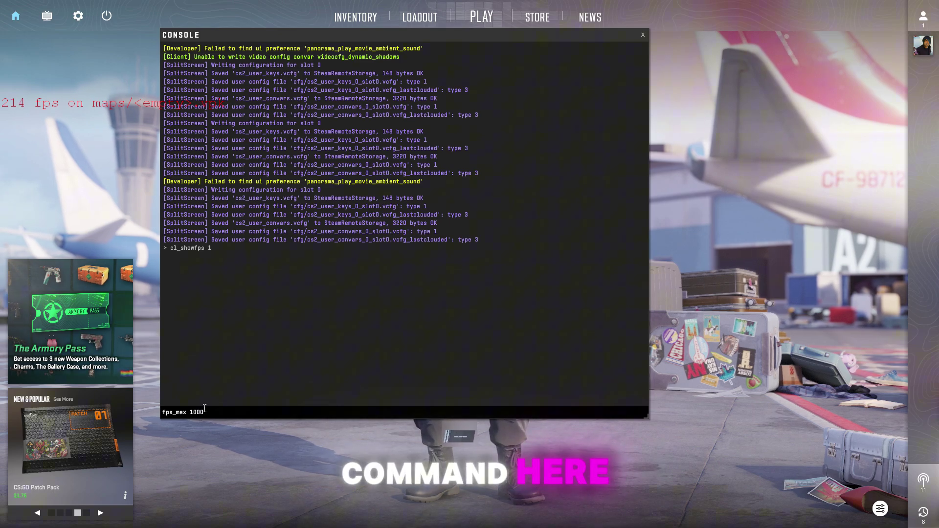
drag(204, 412, 189, 413)
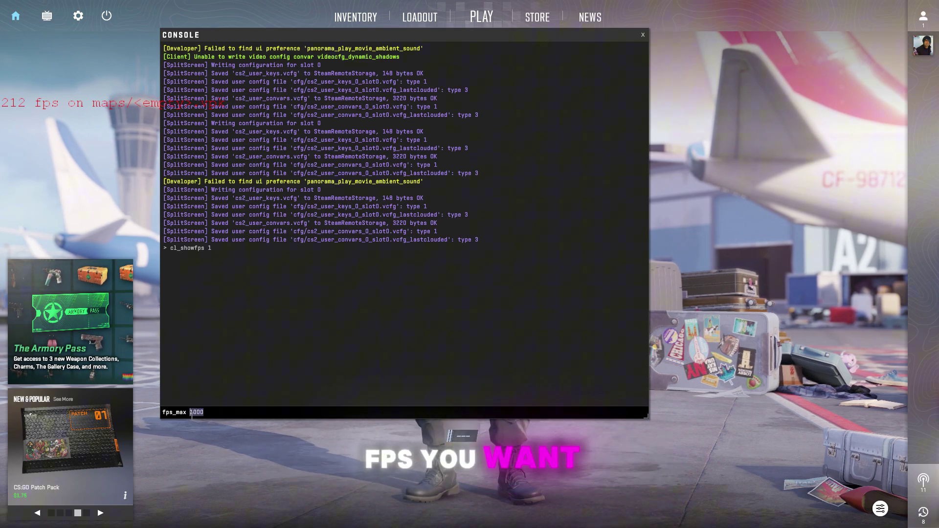
drag(193, 413, 196, 415)
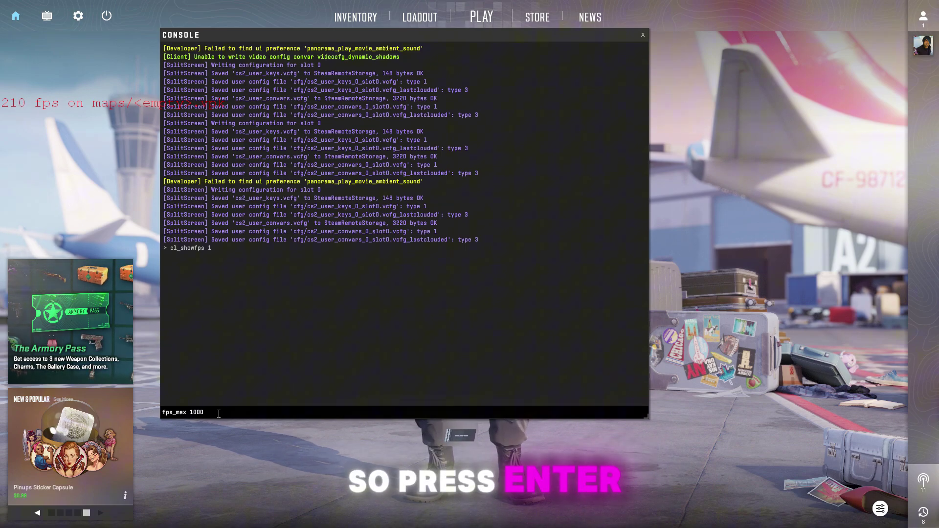
key(Return)
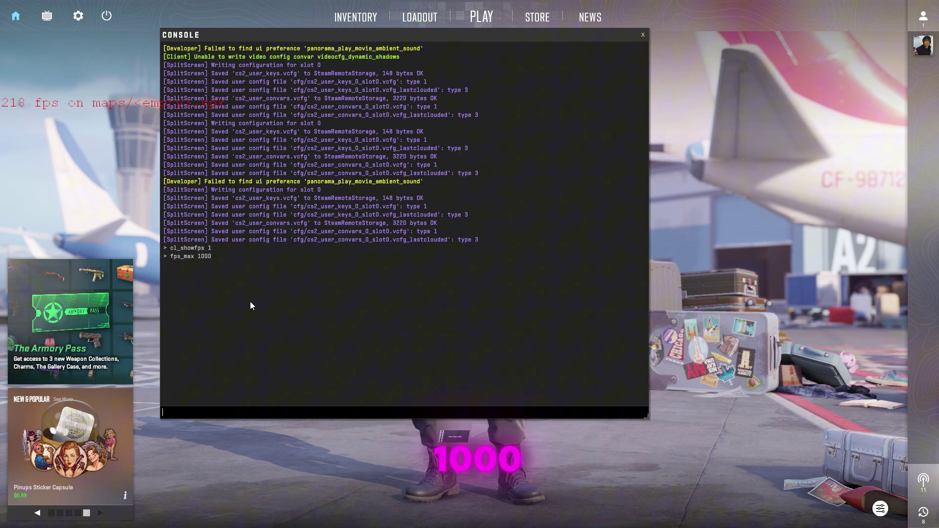
Copy speaker_config 2 from the Notepad notes and run it in the console.
key(alt+Tab)
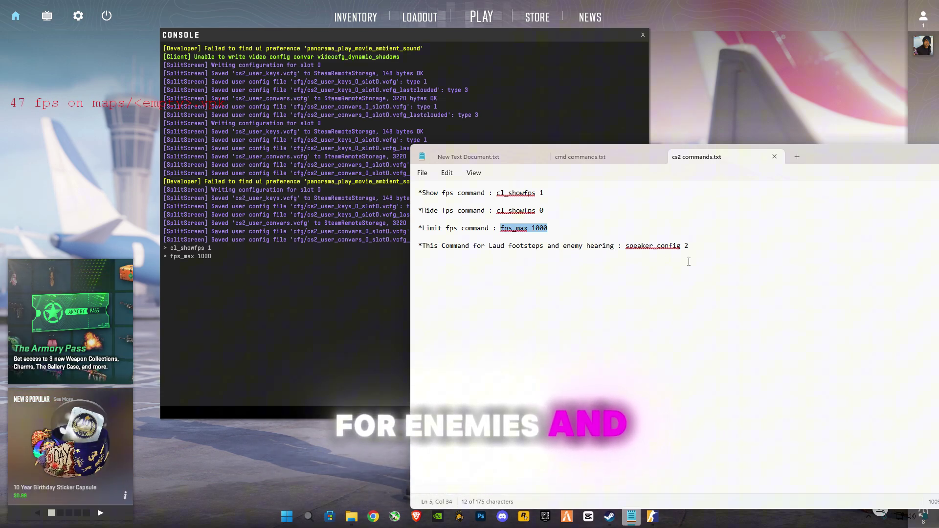
drag(699, 251, 632, 252)
key(ctrl+c)
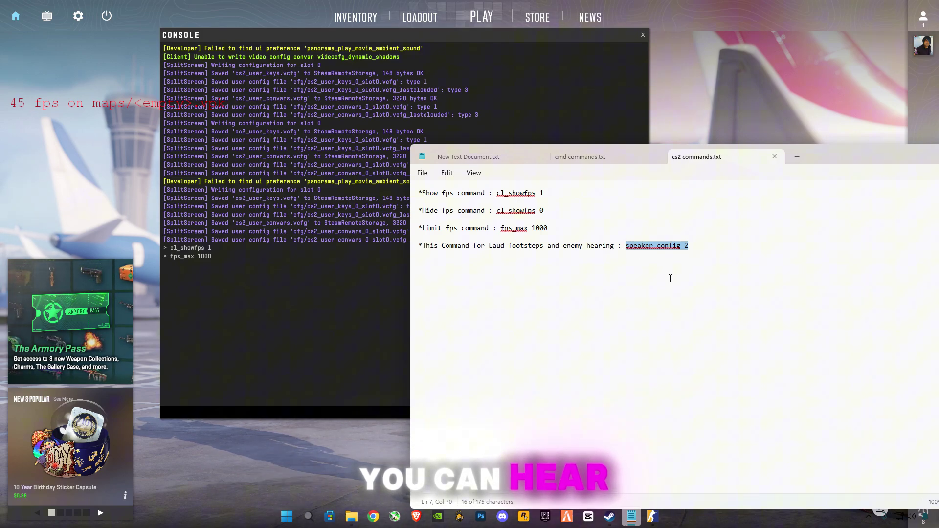
click(278, 408)
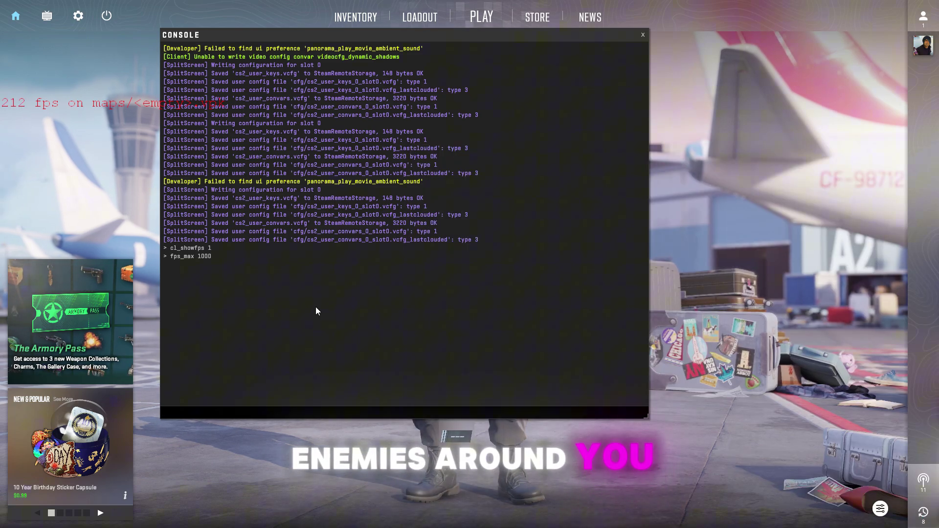
key(ctrl+v)
key(Return)
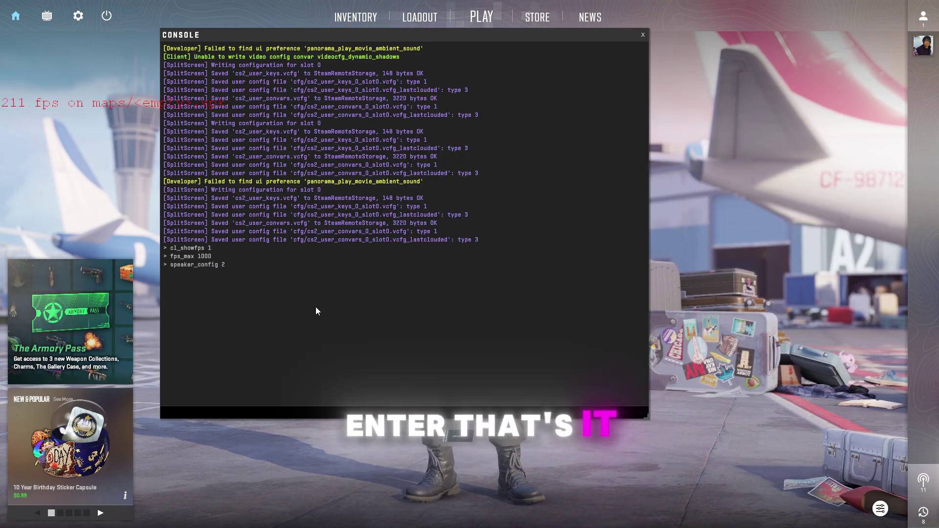
Close the console, move up to A site on Dust2 and start planting the C4.
click(643, 35)
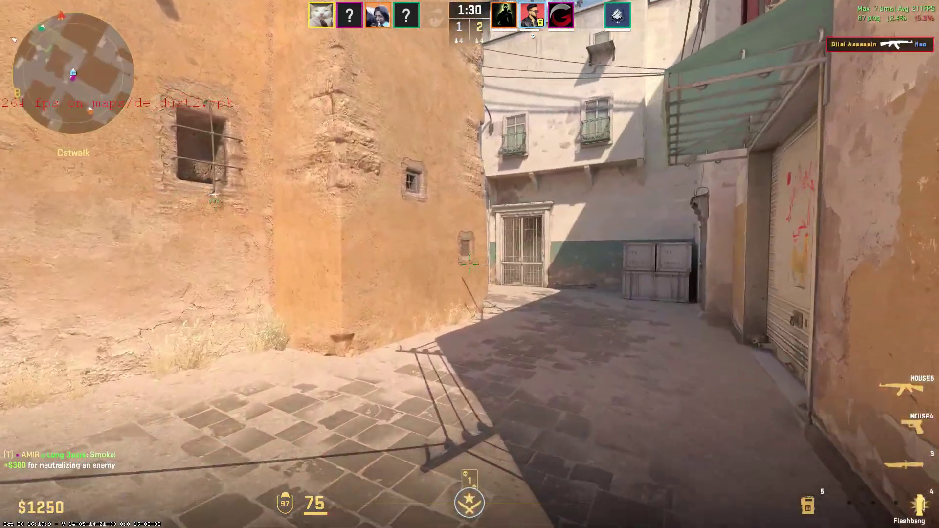
key(w)
key(2)
key(1)
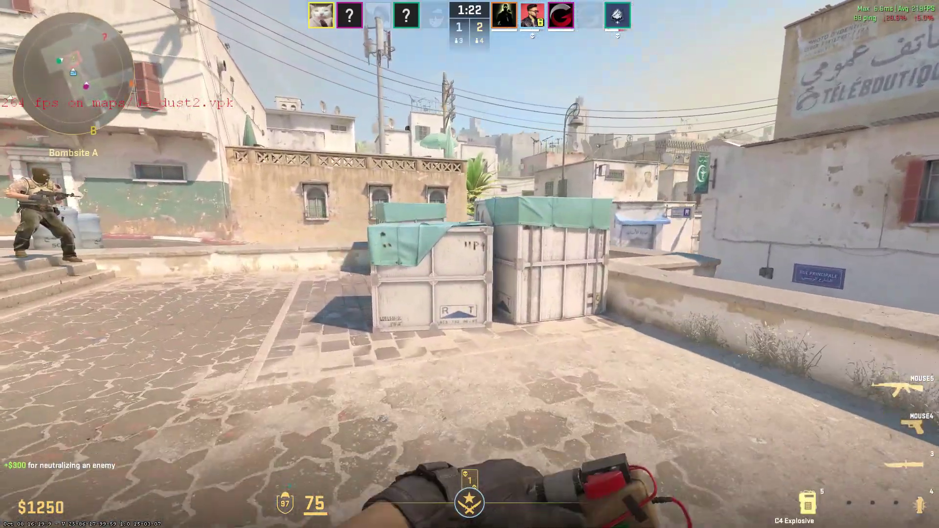
key(w)
click(470, 264)
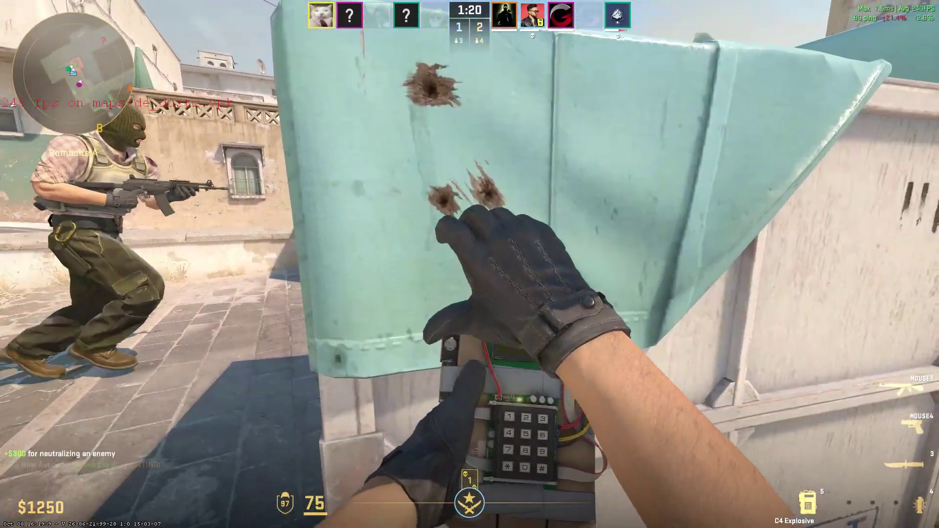